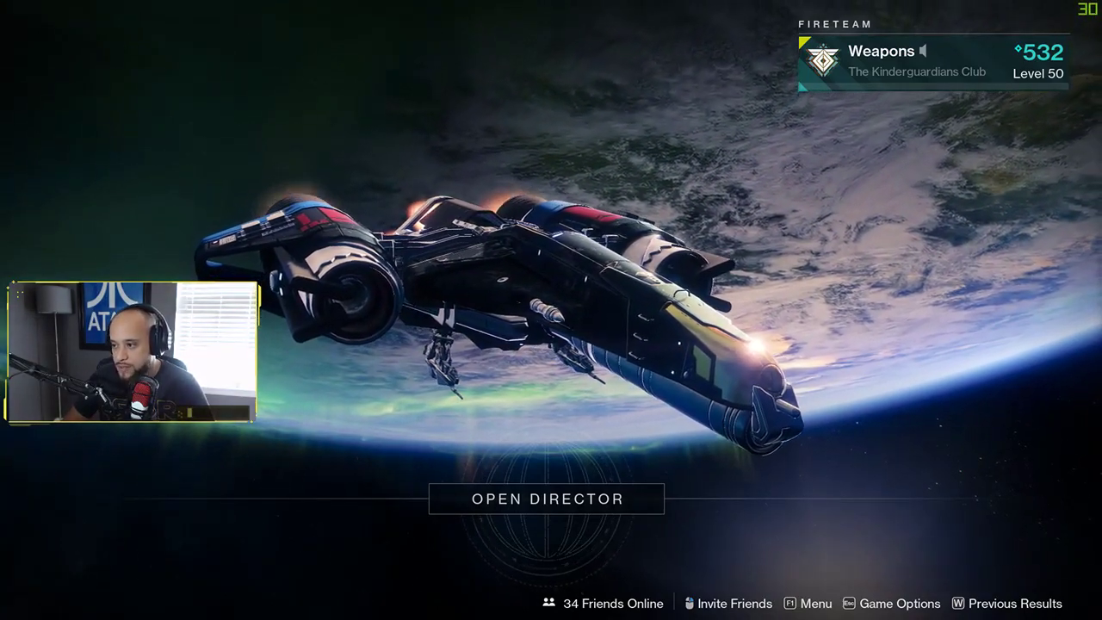
- Switch to the Customize Command window and review the Pause Spotify and Show Instant Replay actions of the Instant Replay command
key("alt+Tab")
left_click_drag(794, 158, 437, 81)
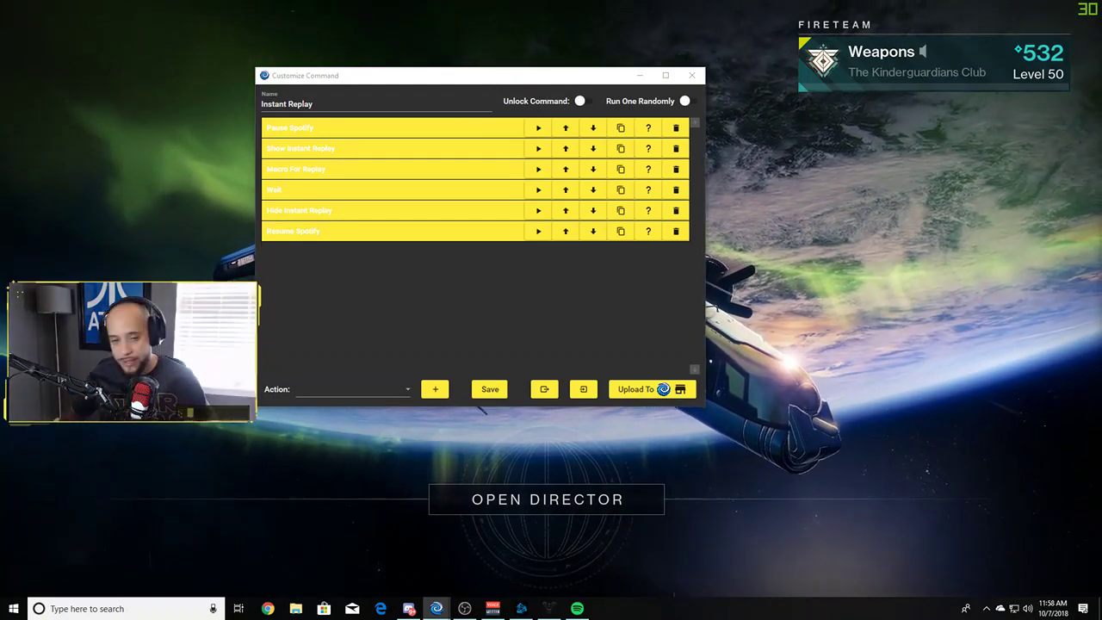
left_click(443, 130)
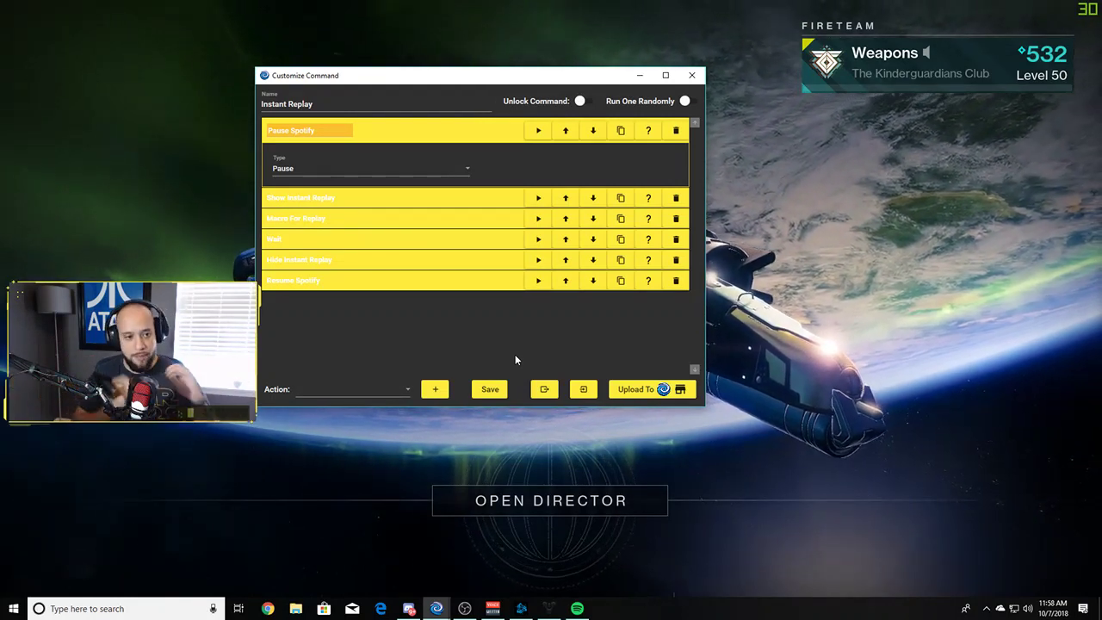
left_click(476, 130)
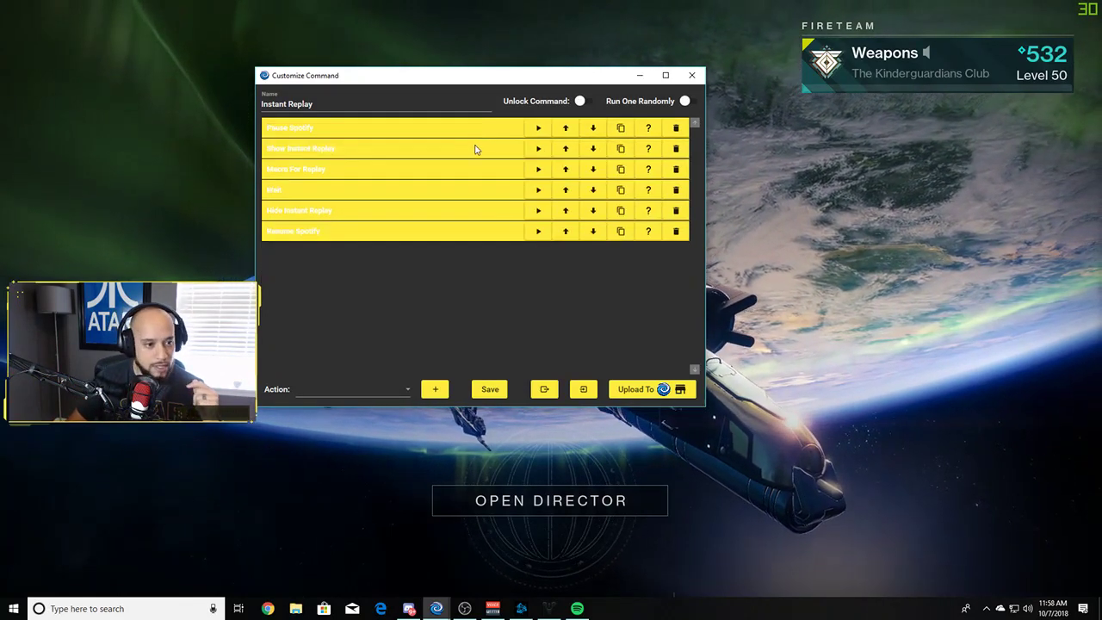
left_click(475, 148)
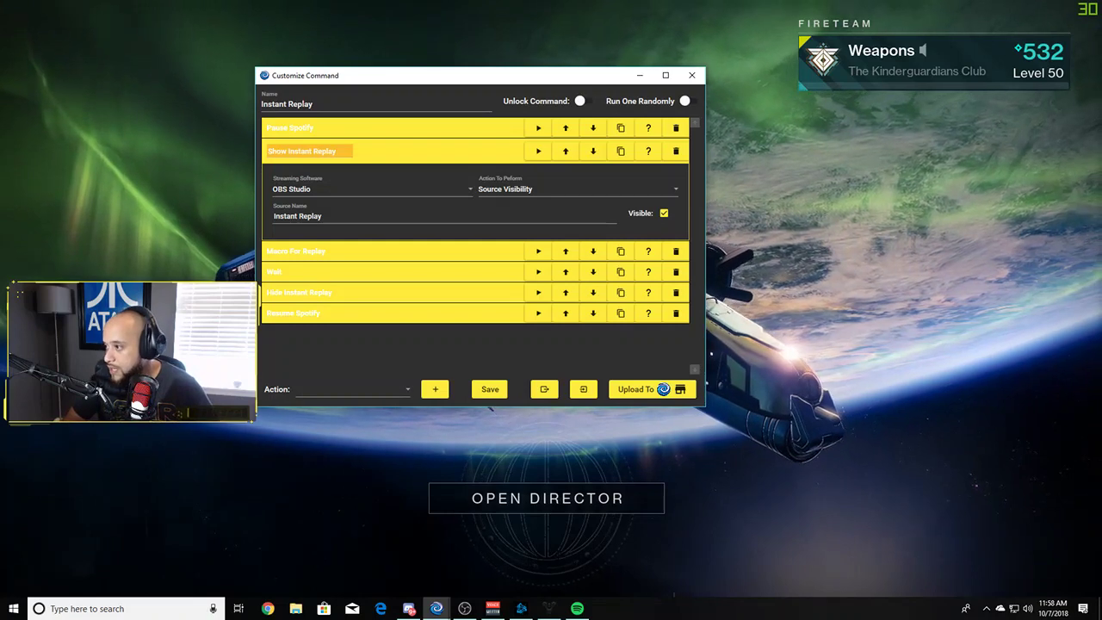
- Switch to OBS Studio, maximize it, and inspect the IR Video source's properties in the Instant Replay scene without changing them
left_click(465, 609)
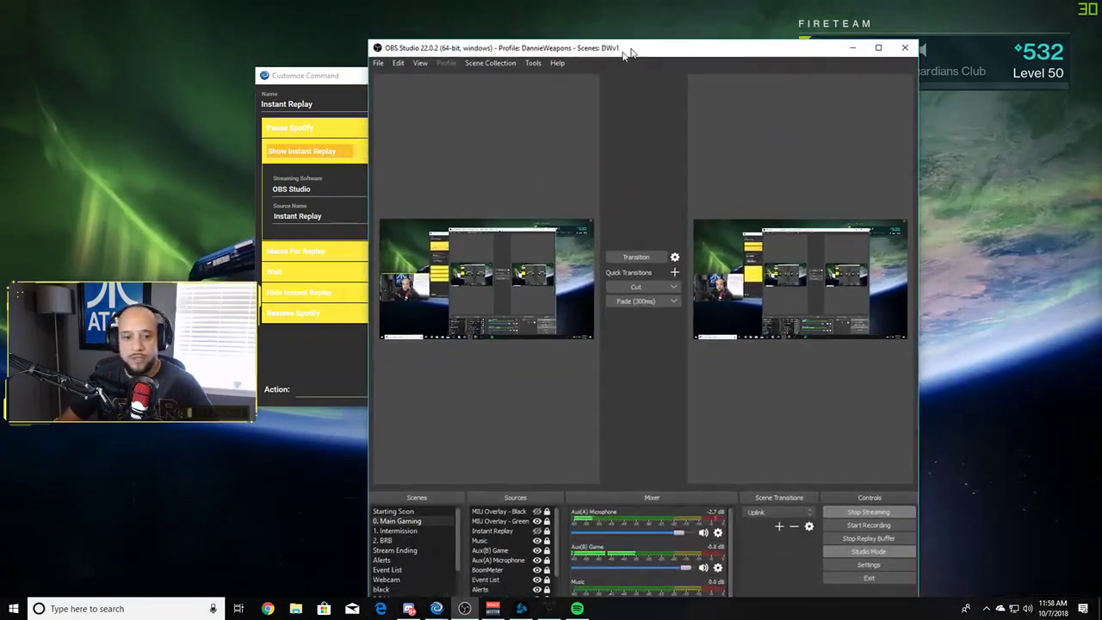
left_click_drag(625, 50, 691, 10)
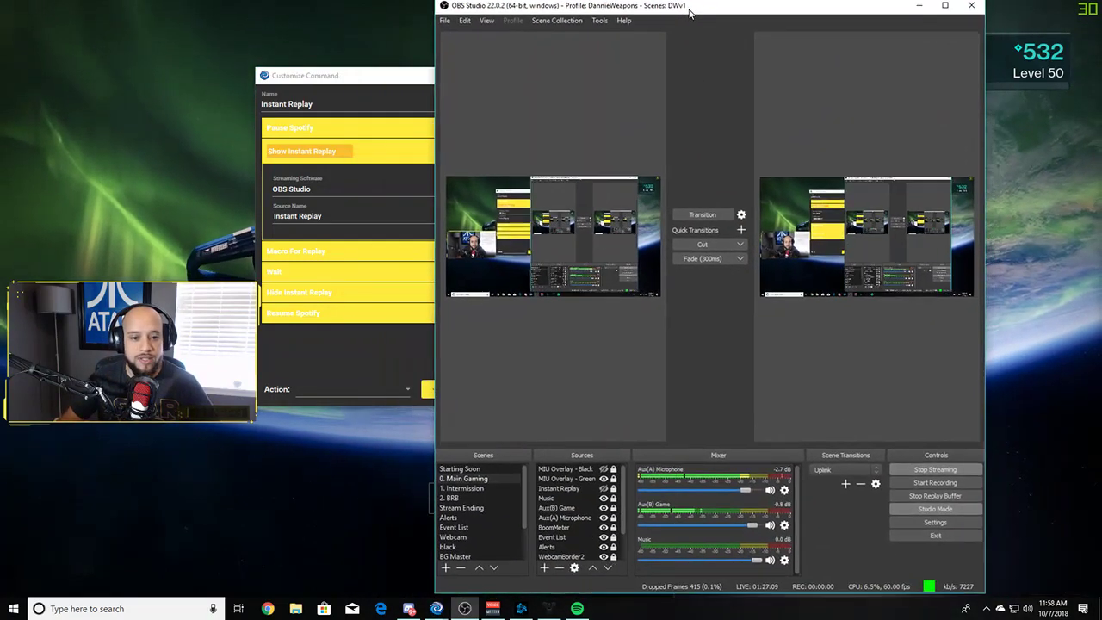
left_click(944, 8)
scroll(167, 516, "down", 2)
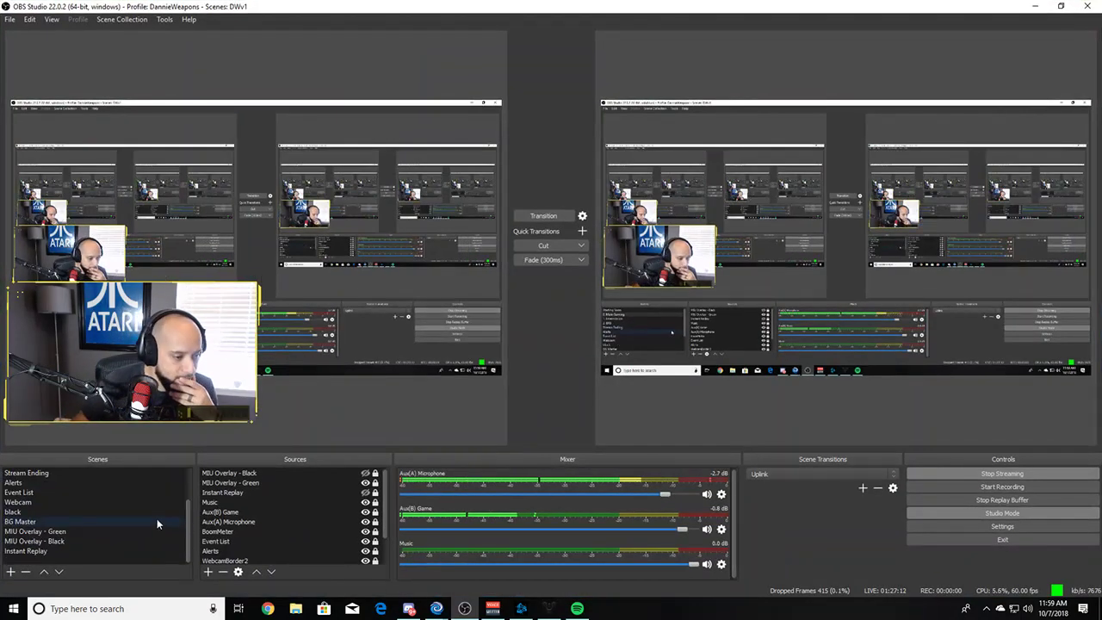
left_click(25, 551)
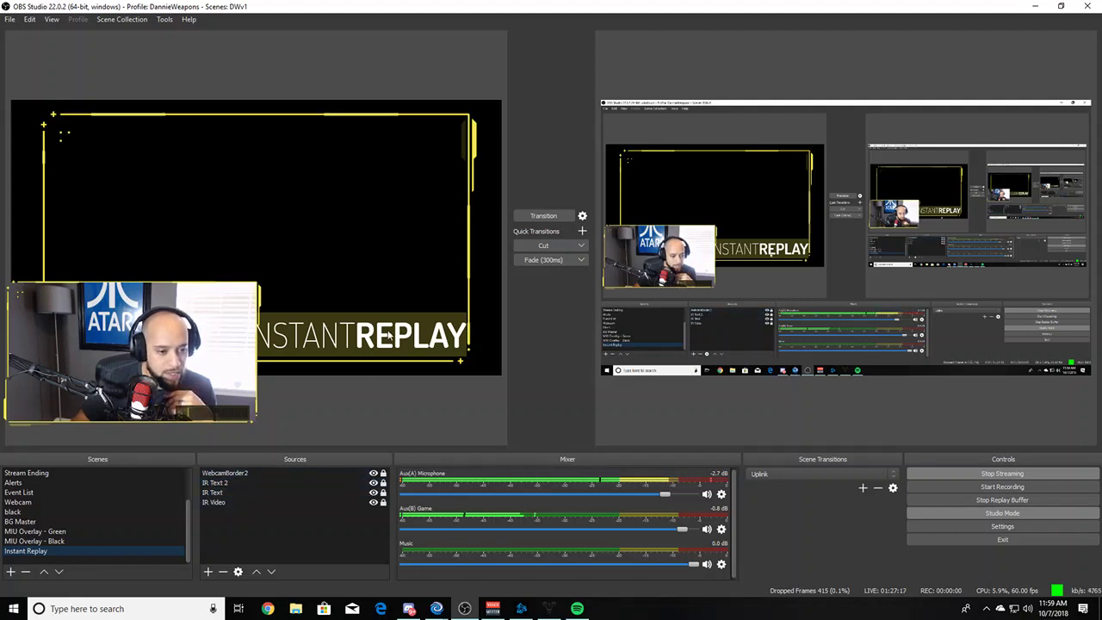
right_click(245, 502)
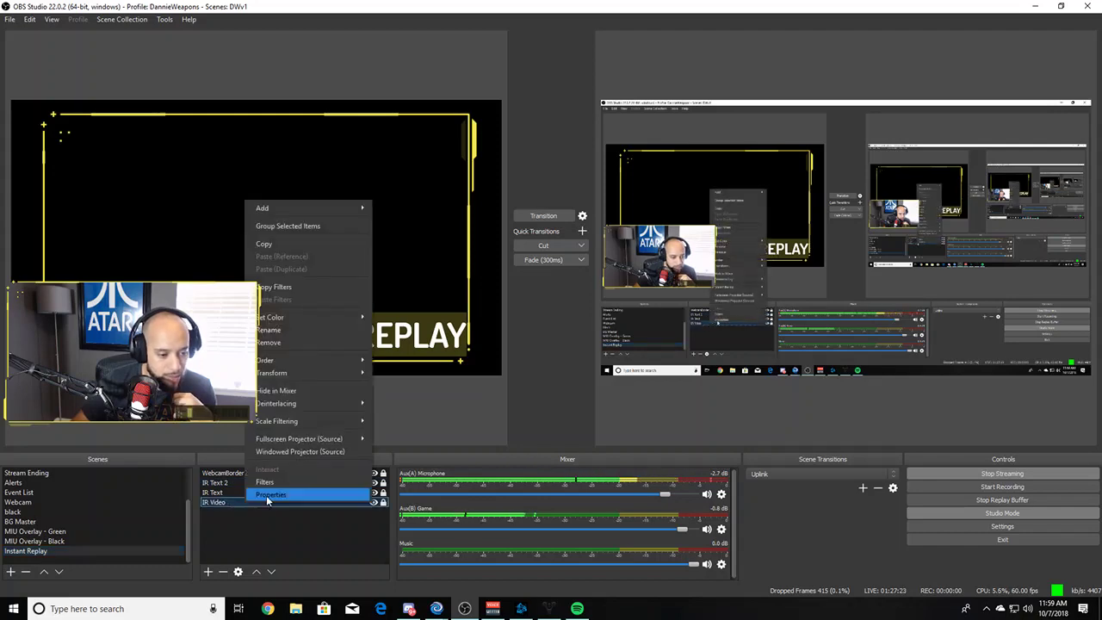
left_click(269, 495)
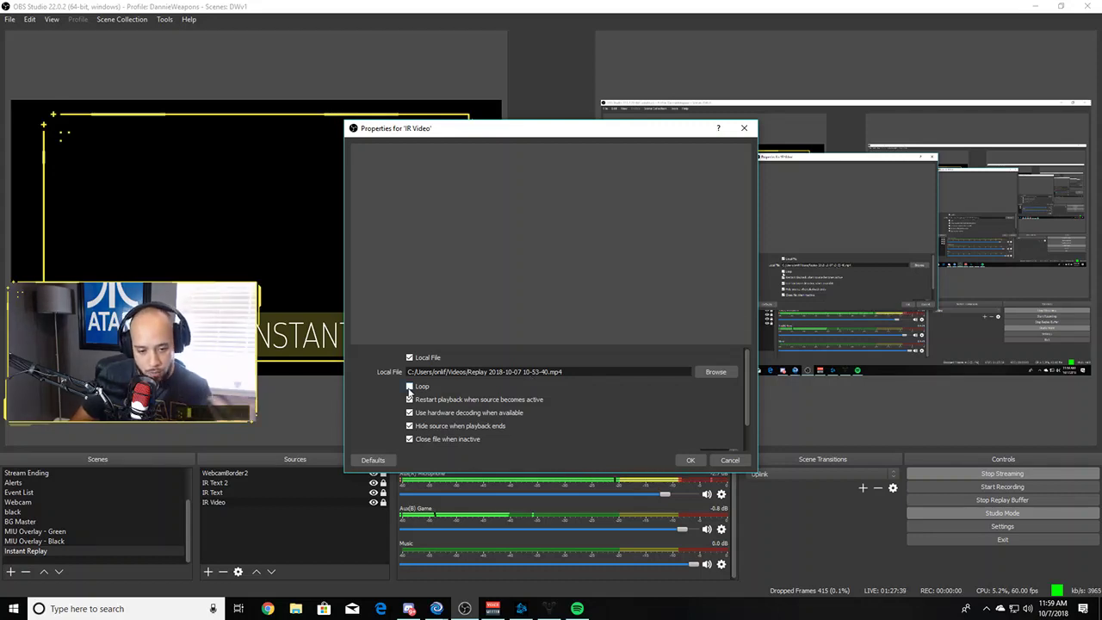
left_click(728, 460)
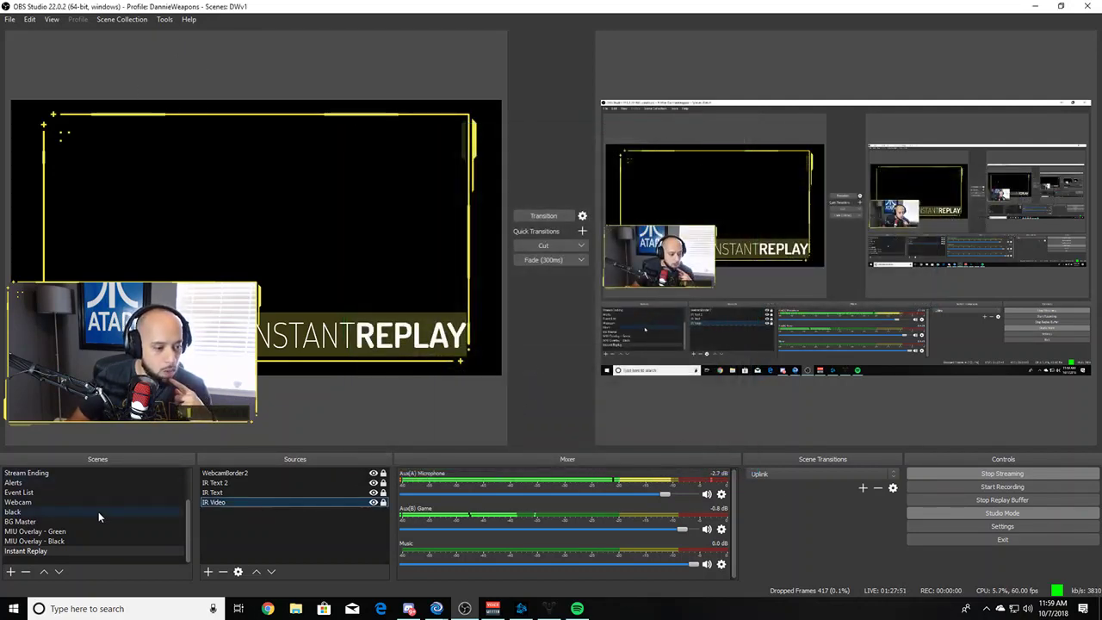
- Preview the Instant Replay source in the 0. Main Gaming scene by making it visible, and hide it again
scroll(98, 512, "up", 3)
left_click(47, 483)
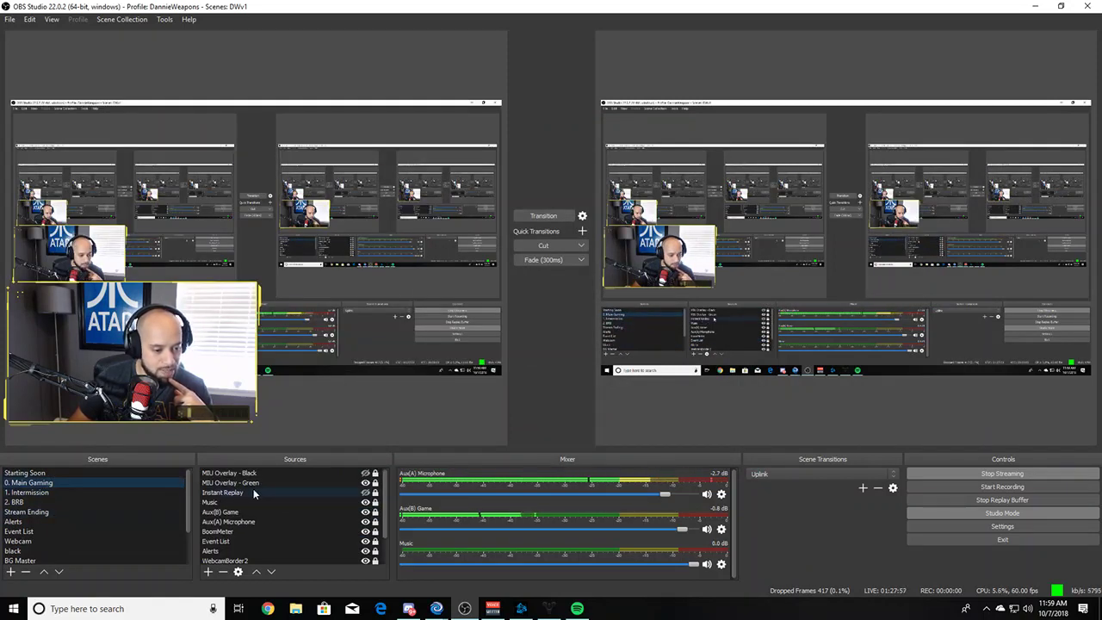
left_click(226, 492)
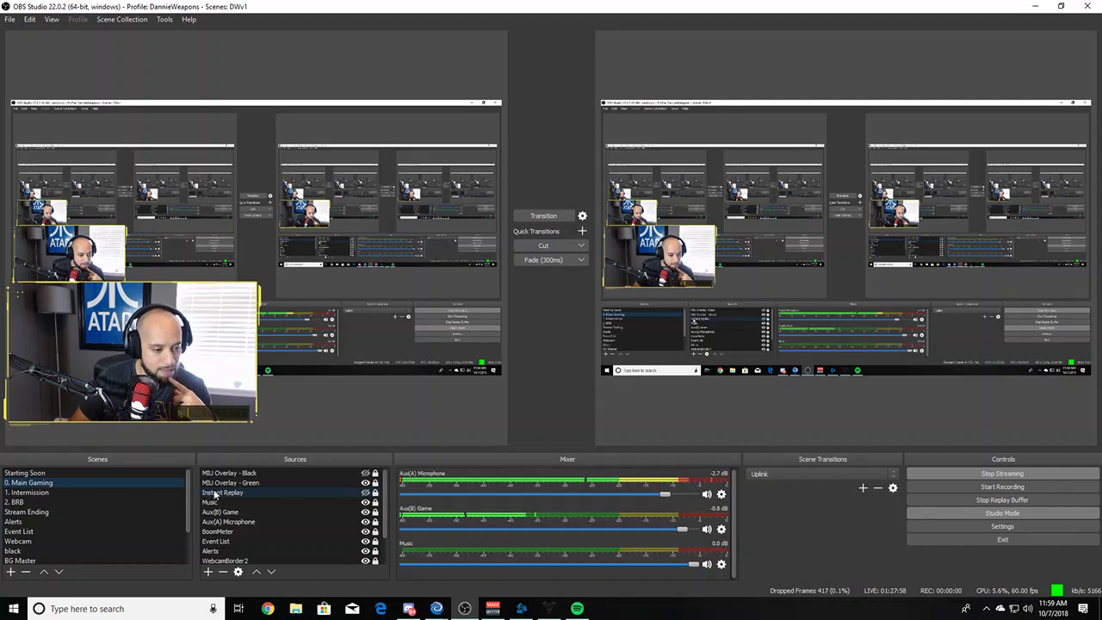
left_click(208, 572)
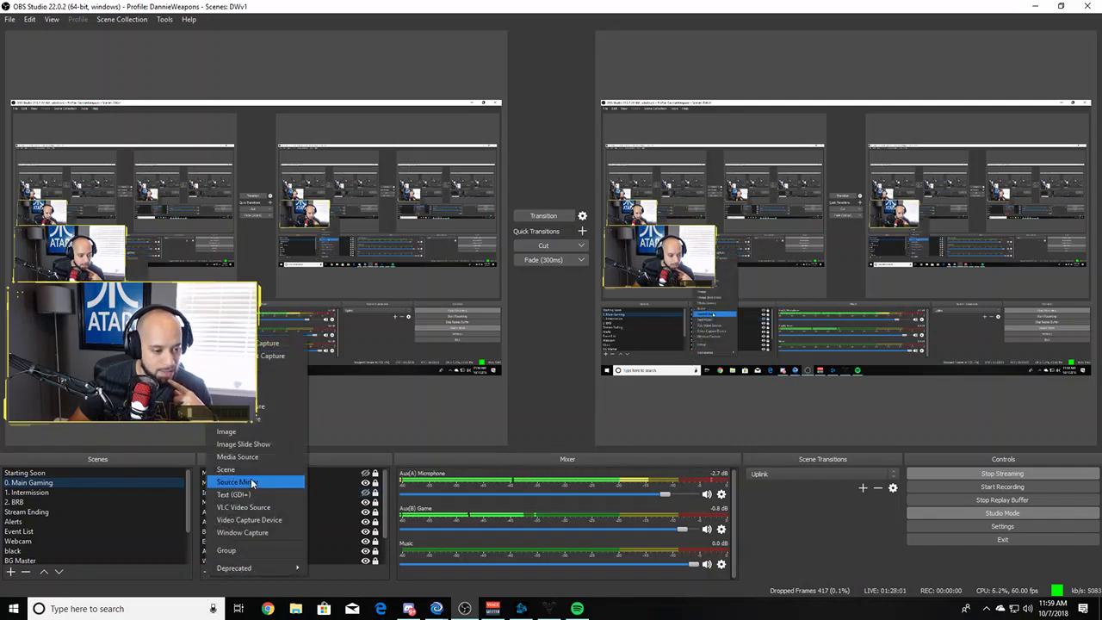
key("Escape")
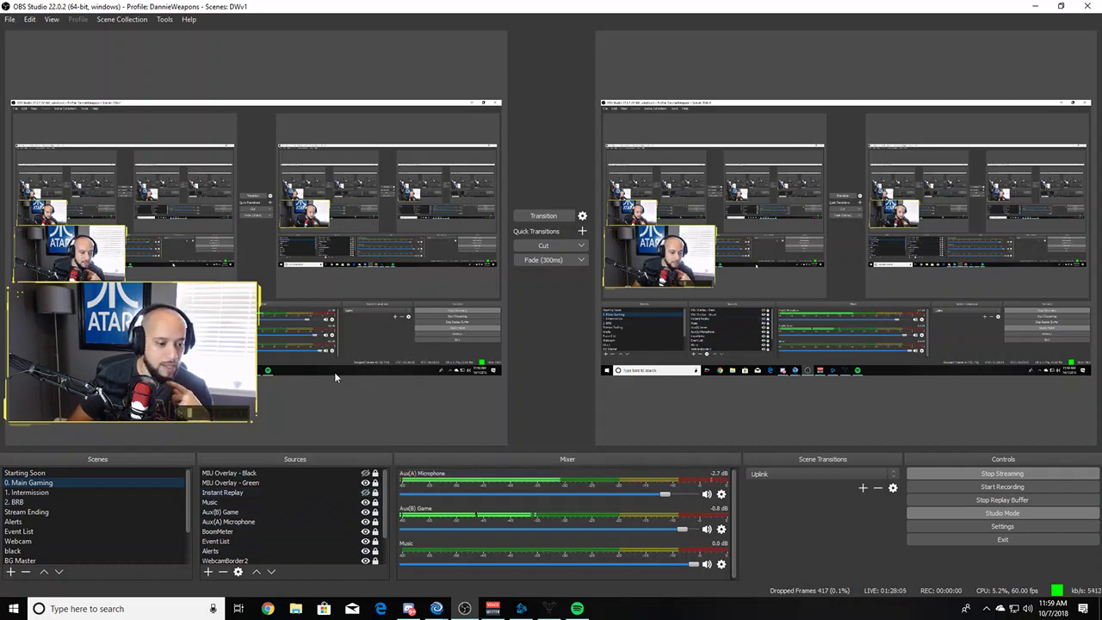
left_click(365, 492)
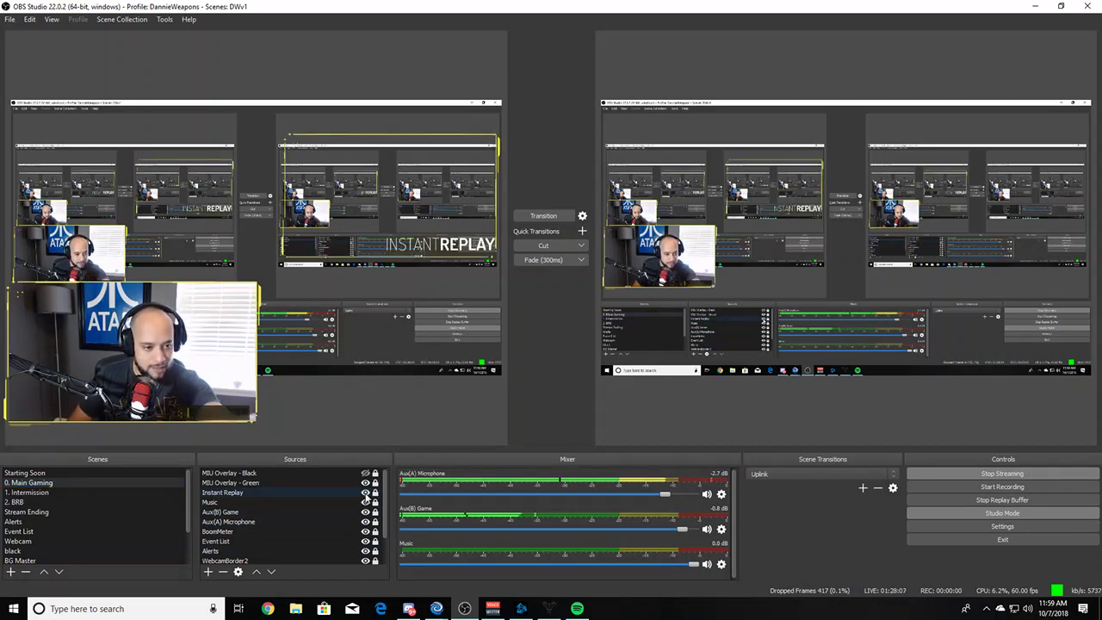
left_click(365, 492)
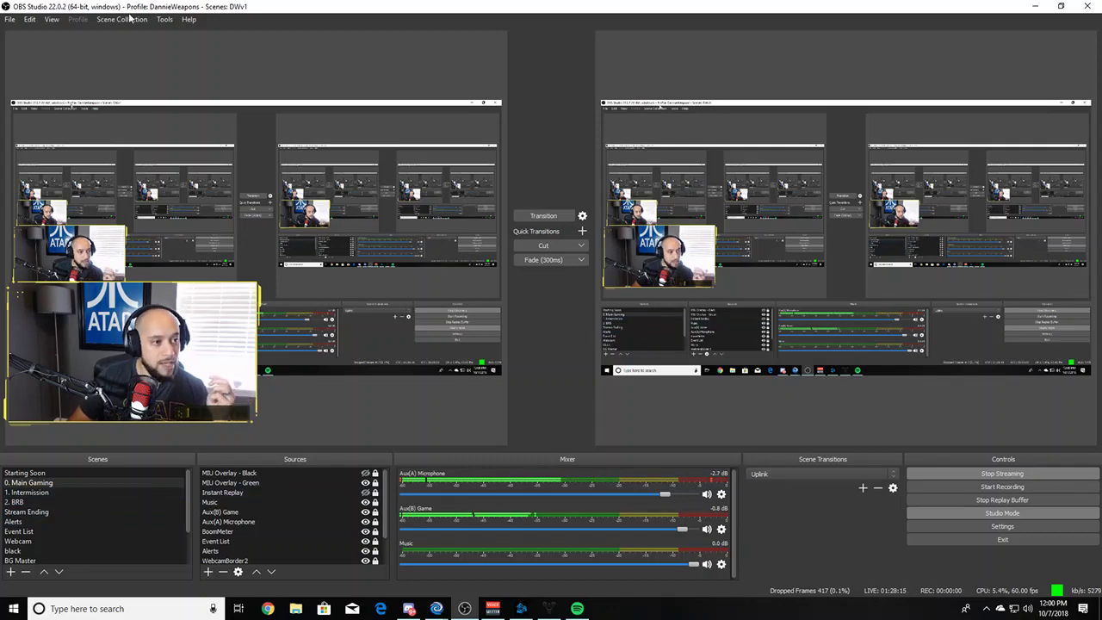
- Add the instant-replay.lua script from the scripts folder and check which media source it uses
left_click(163, 20)
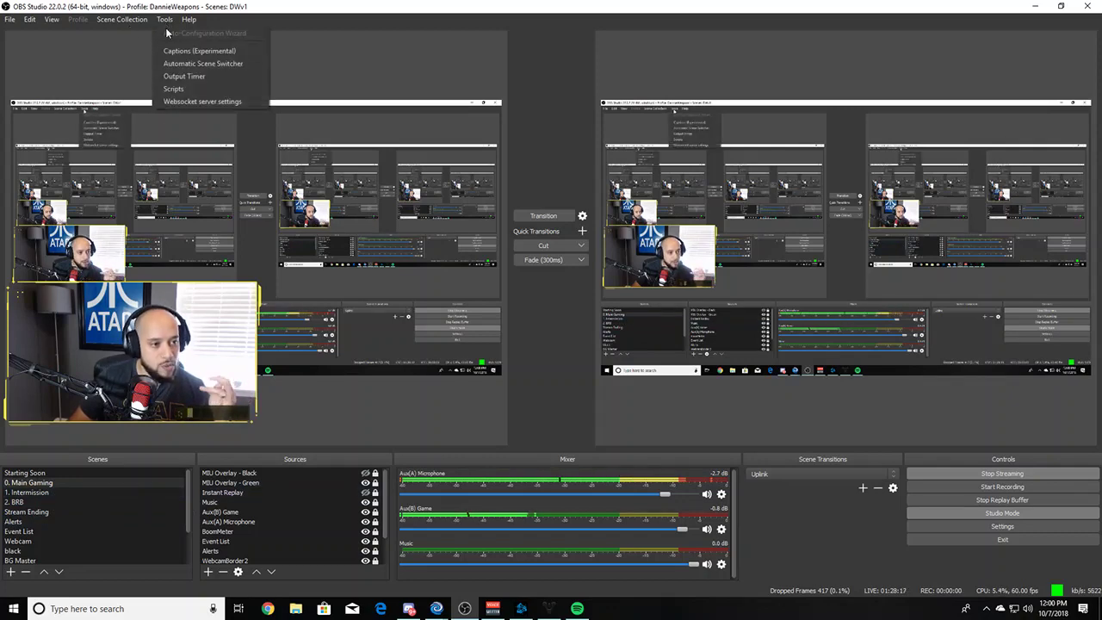
left_click(182, 83)
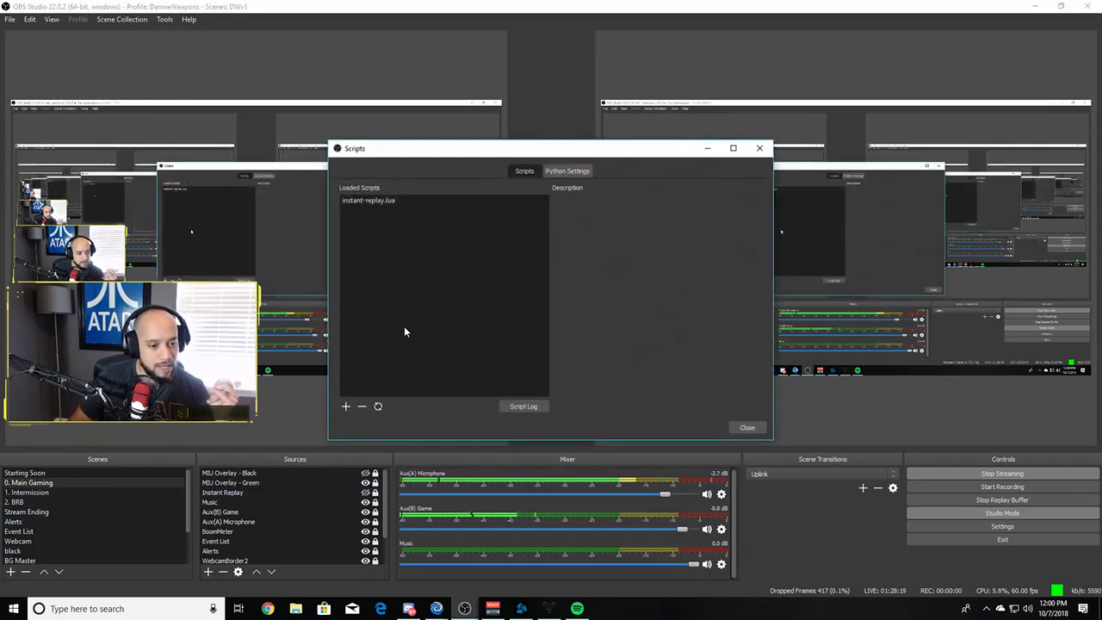
left_click(346, 407)
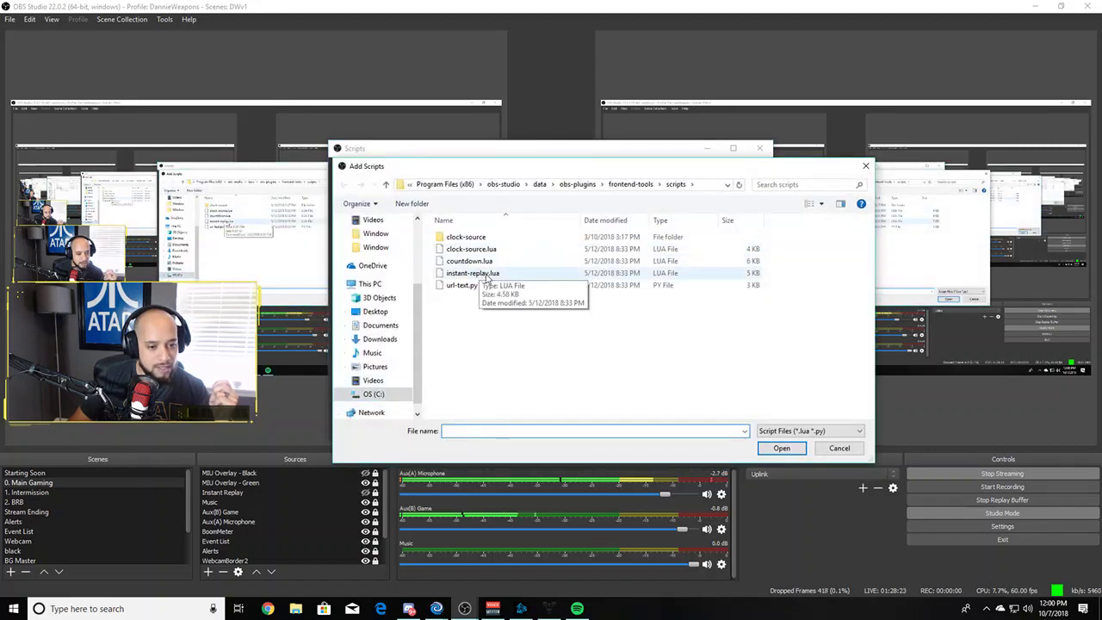
double_click(495, 274)
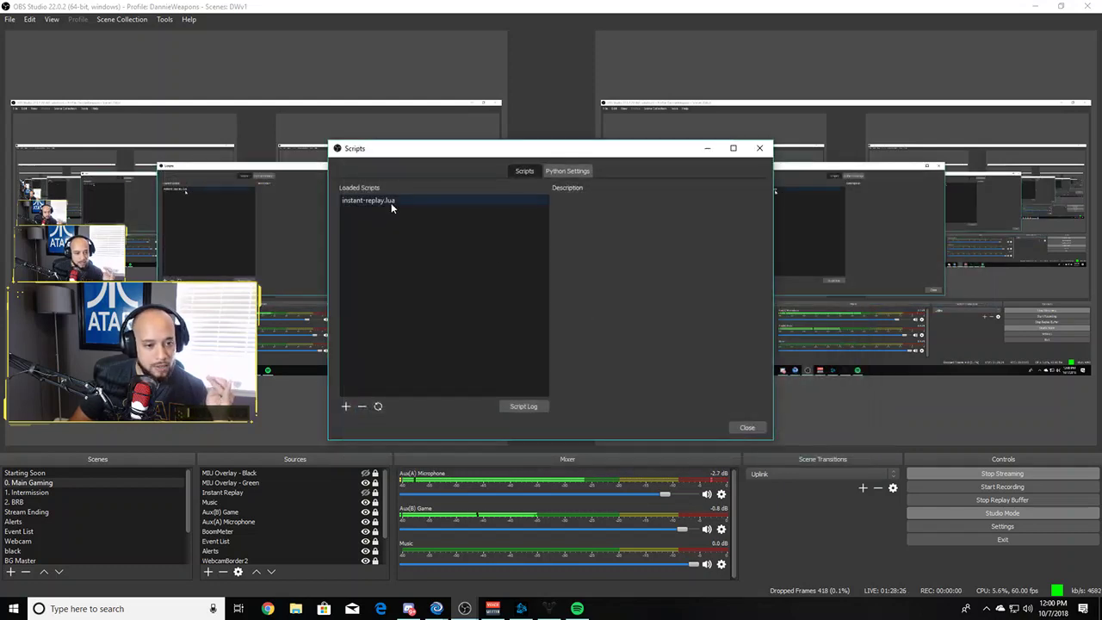
left_click(390, 202)
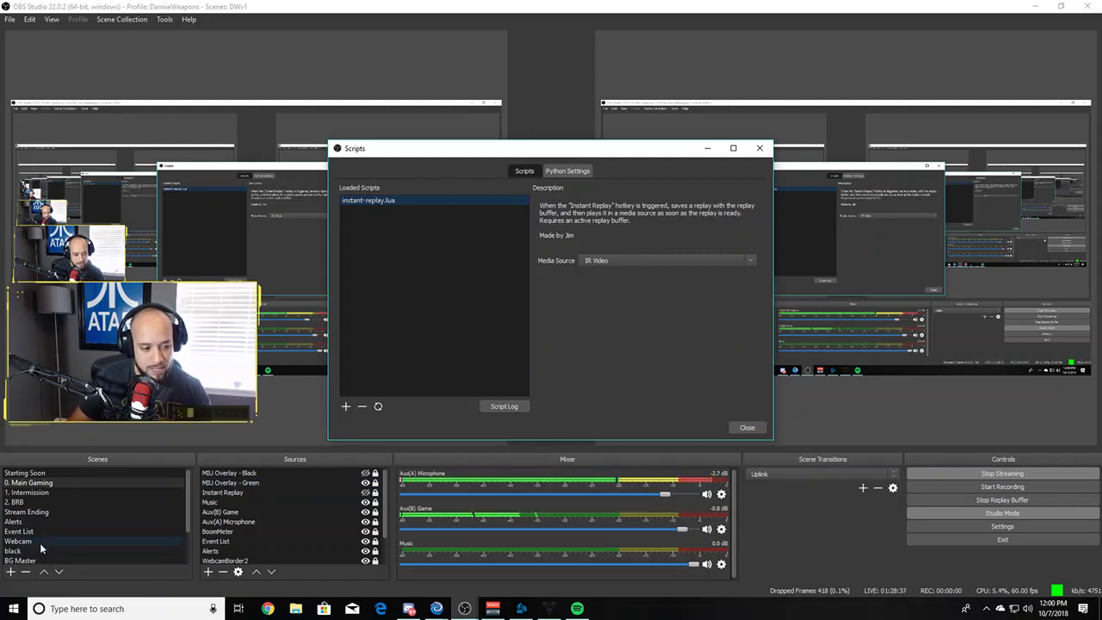
left_click(755, 430)
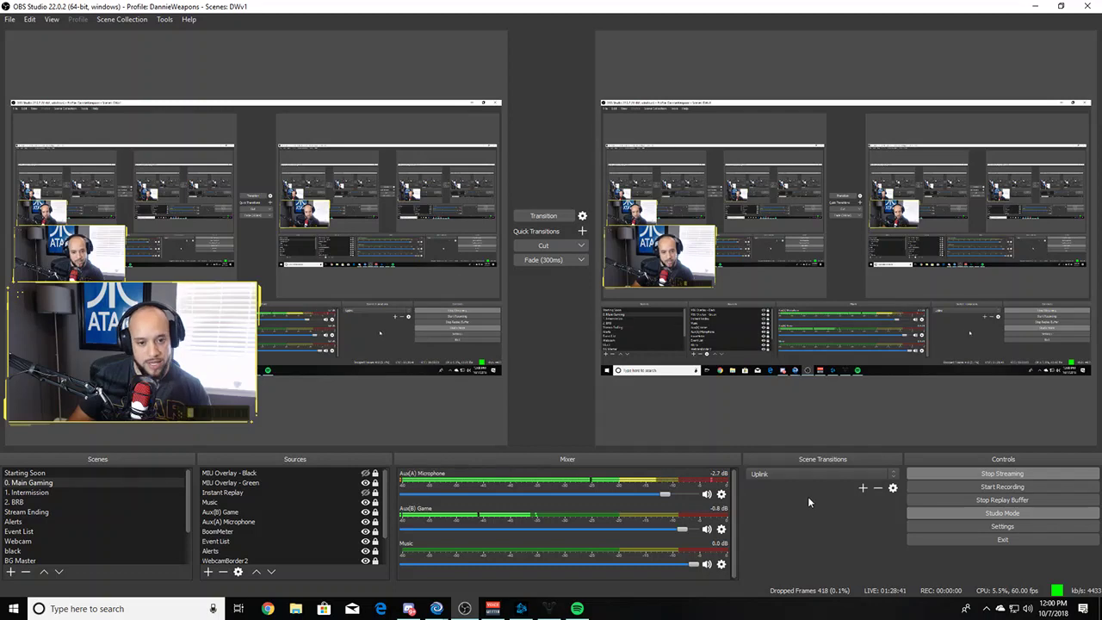
- Review the hotkey settings for Instant Replay and the replay buffer, leaving them unchanged
left_click(163, 19)
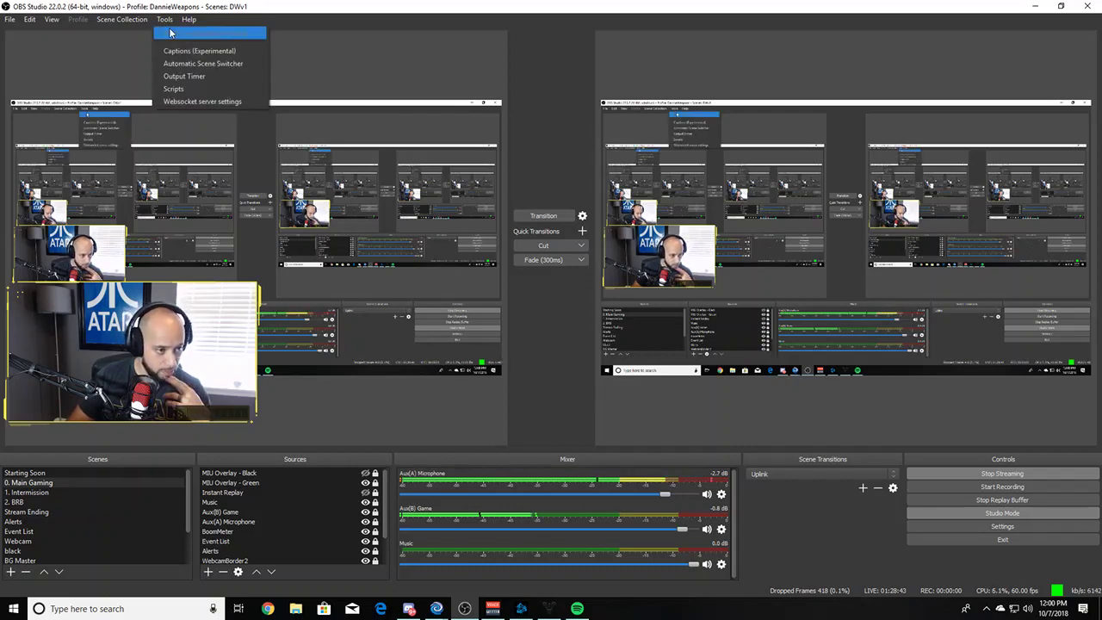
mouse_move(139, 20)
left_click(996, 526)
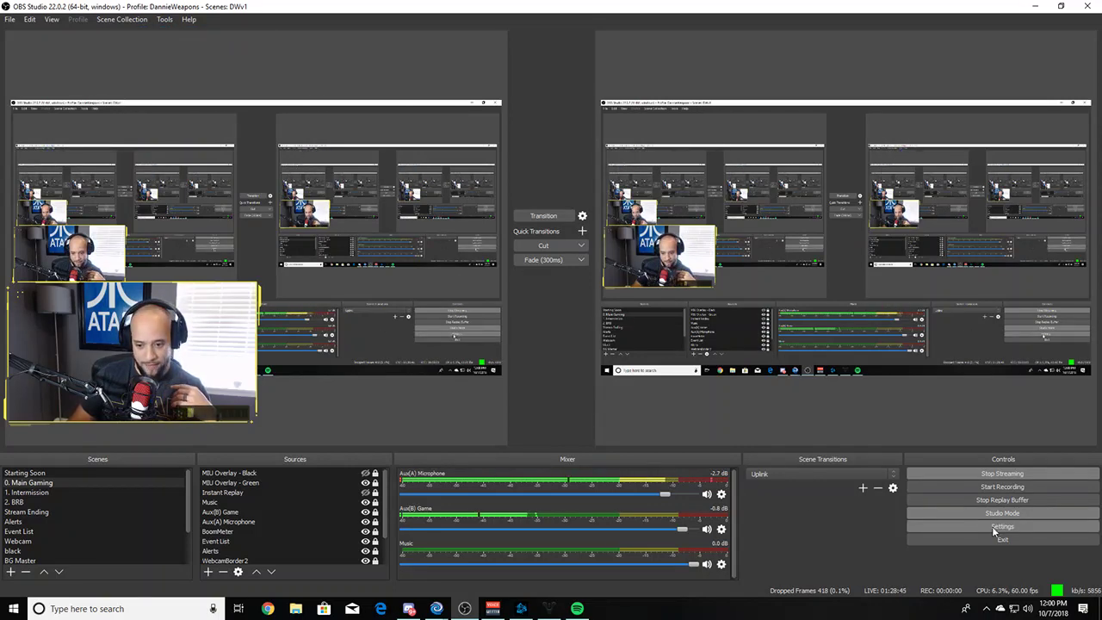
left_click(321, 265)
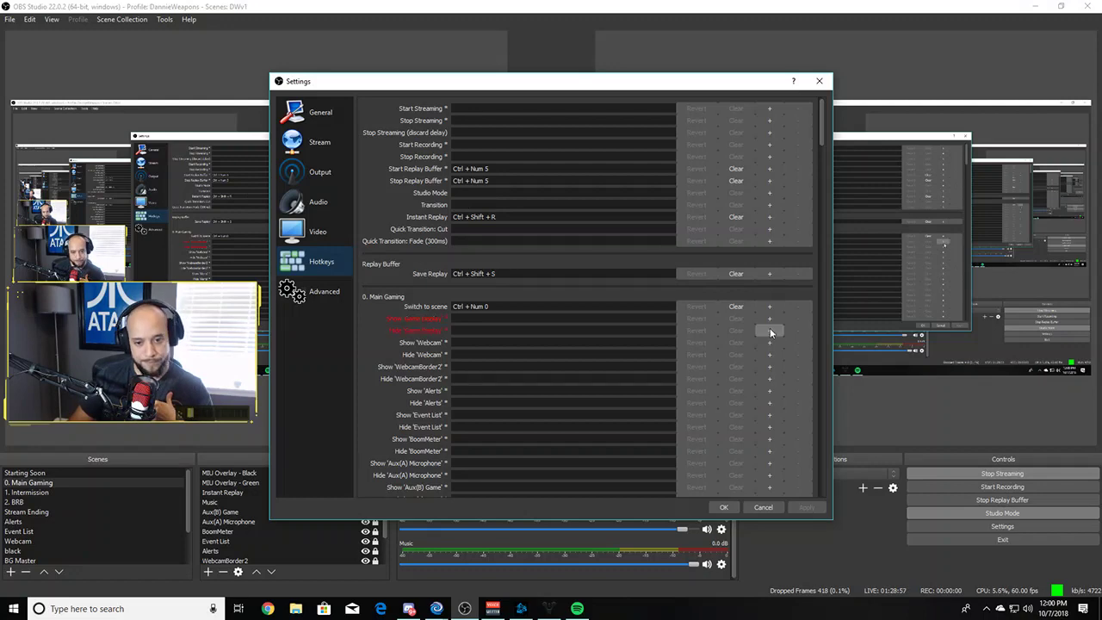
left_click(763, 507)
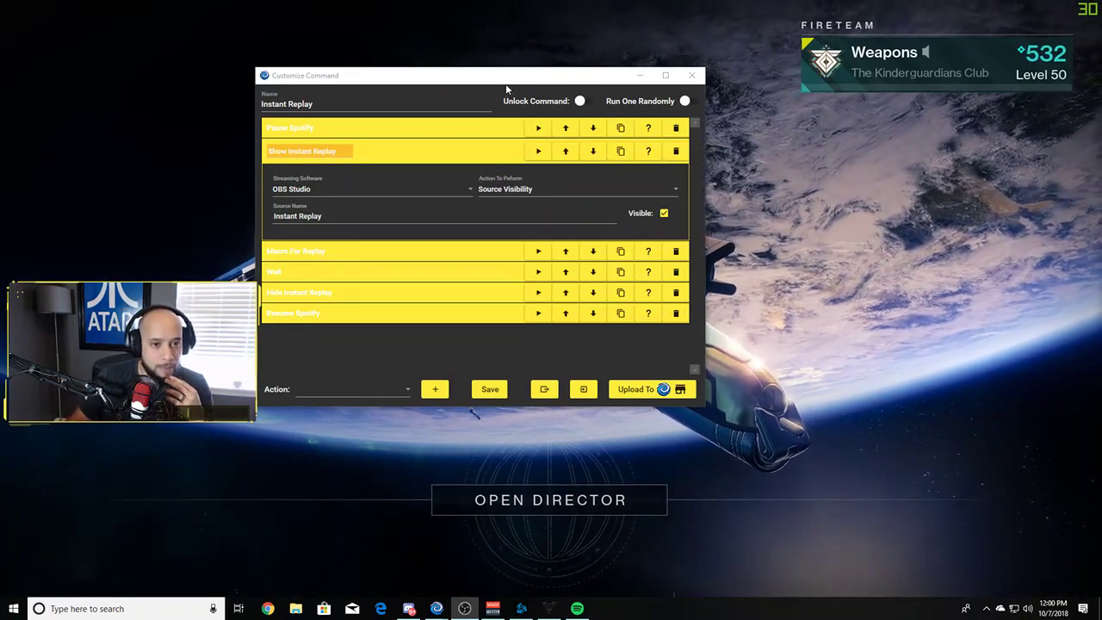
- Return to the Customize Command window and review the Macro For Replay action's keyboard settings
left_click(484, 79)
left_click_drag(484, 79, 520, 87)
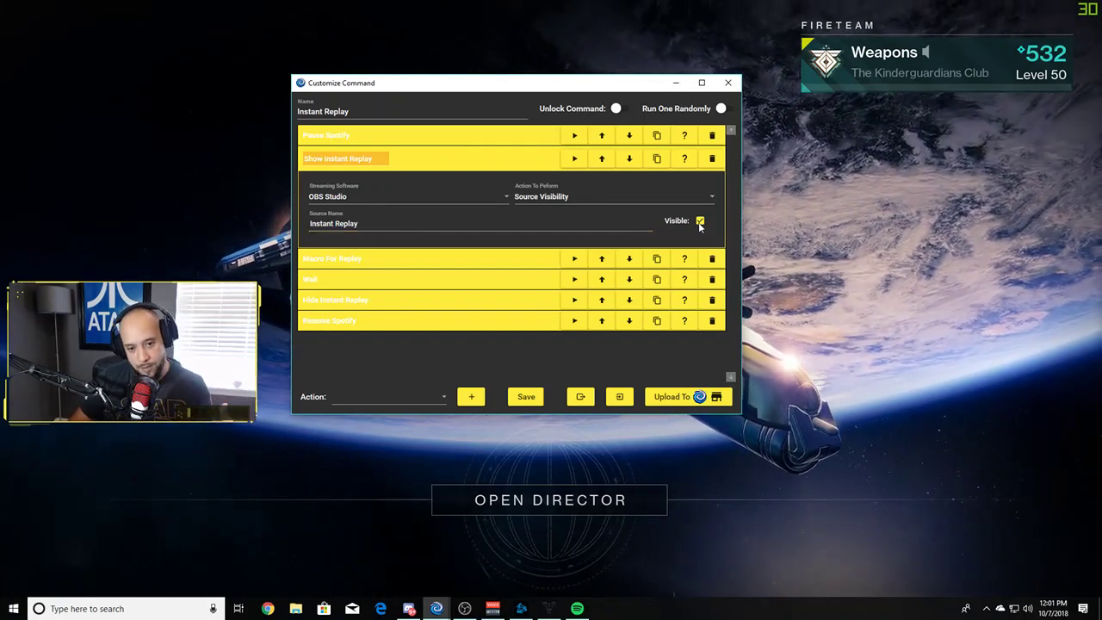
left_click(532, 167)
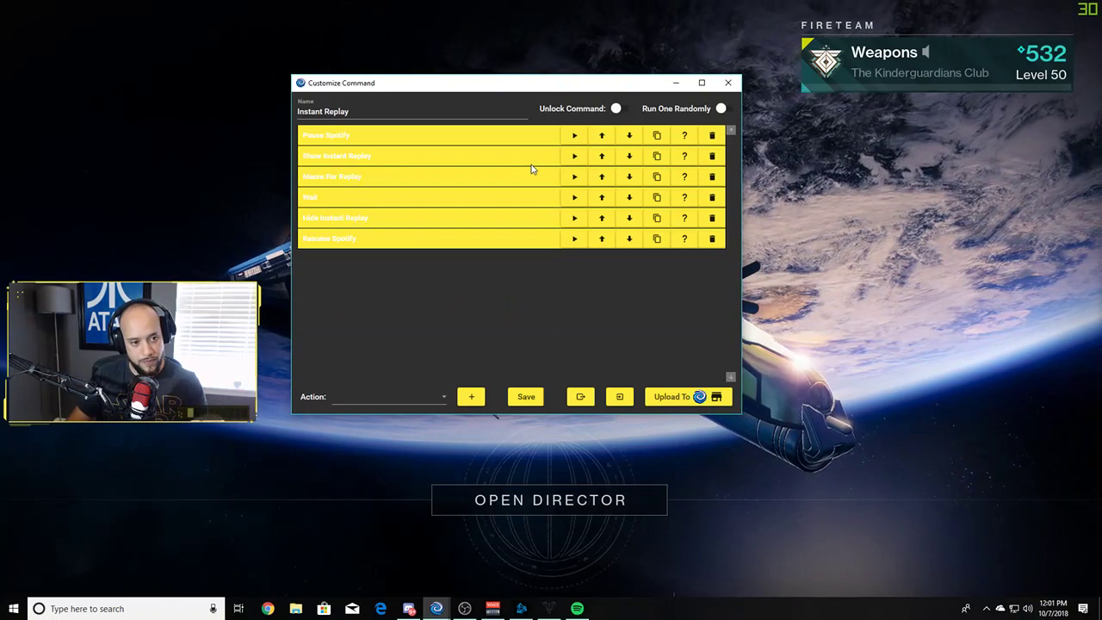
left_click(483, 180)
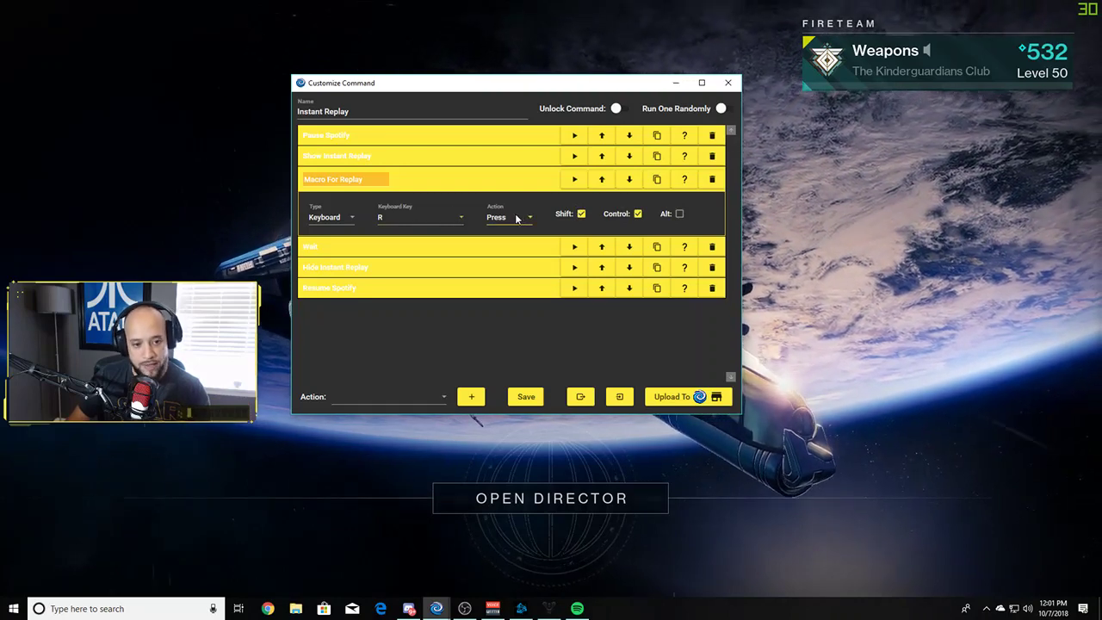
left_click(494, 183)
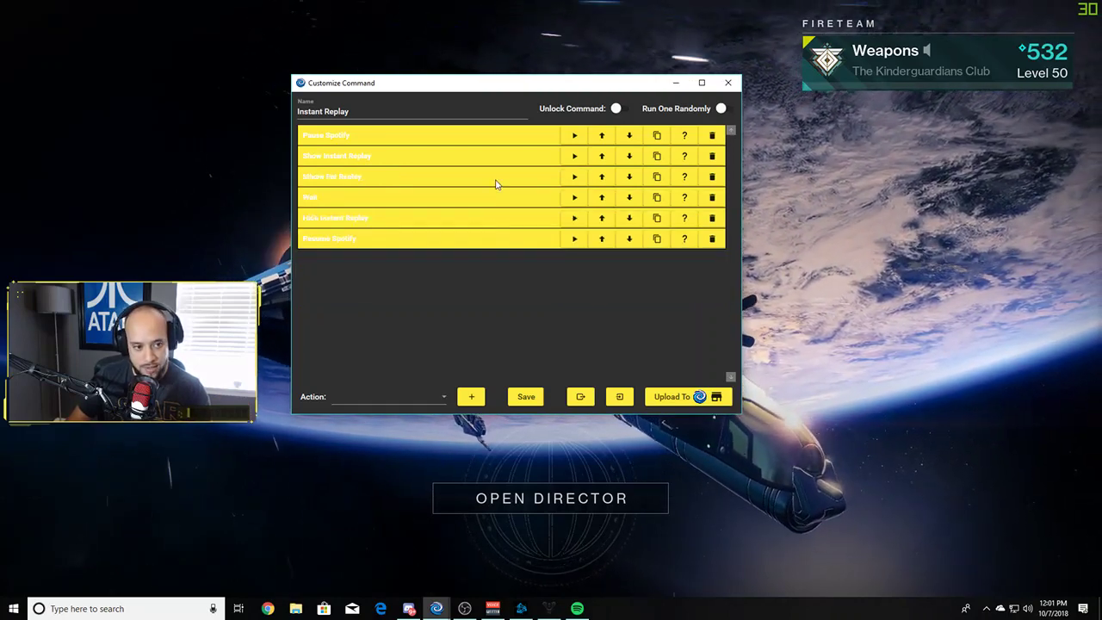
- Review the settings of the Wait, Hide Instant Replay and Resume Spotify actions one after another
left_click(463, 203)
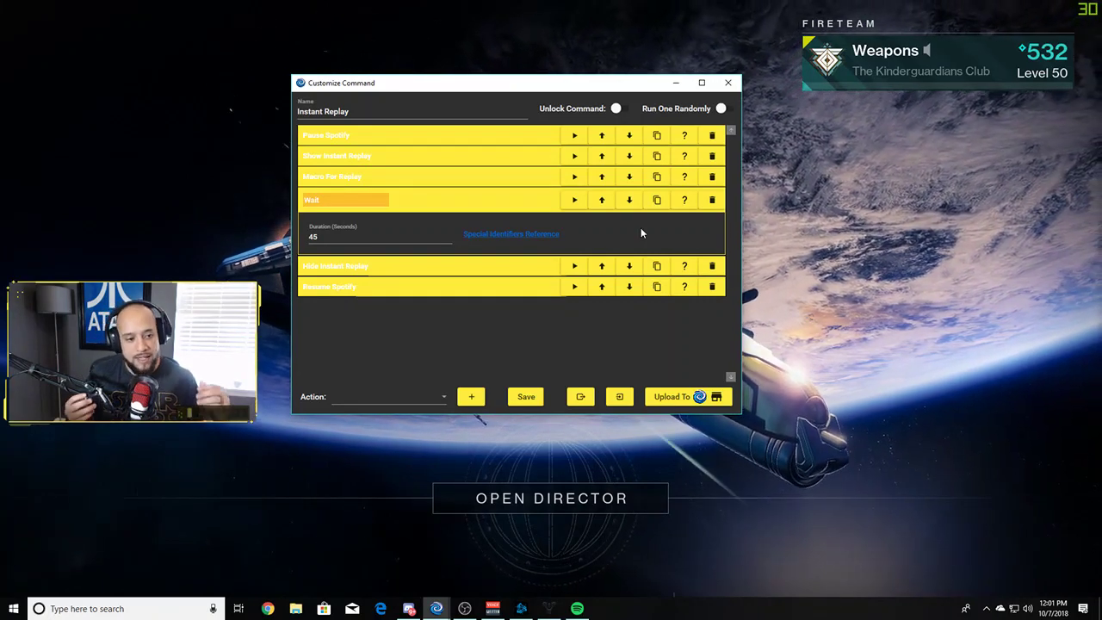
left_click(486, 200)
left_click(490, 217)
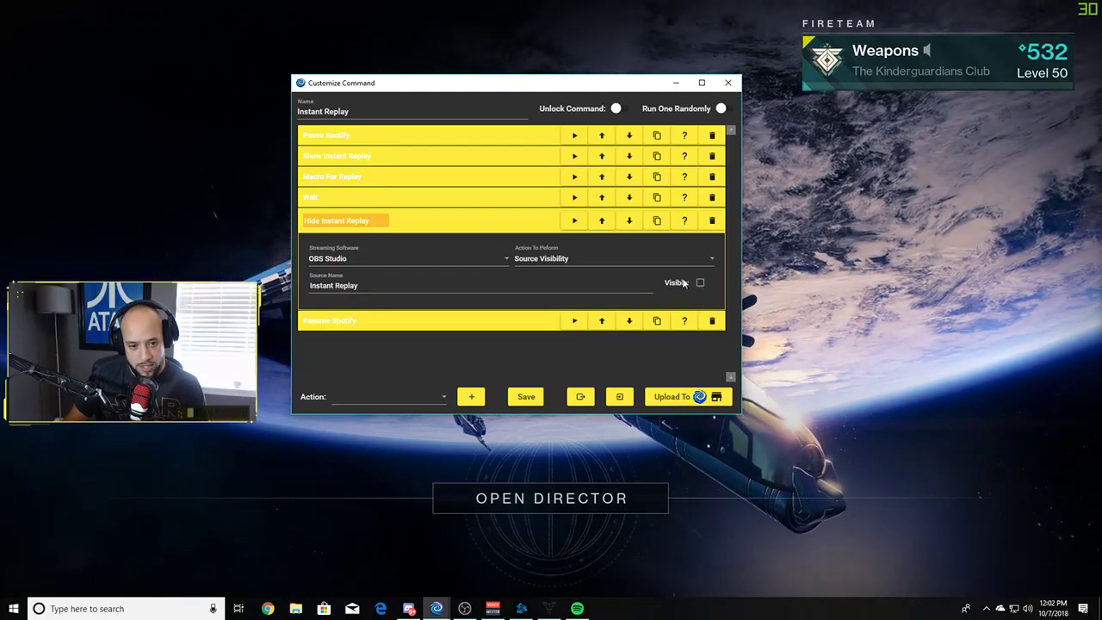
left_click(500, 220)
left_click(424, 241)
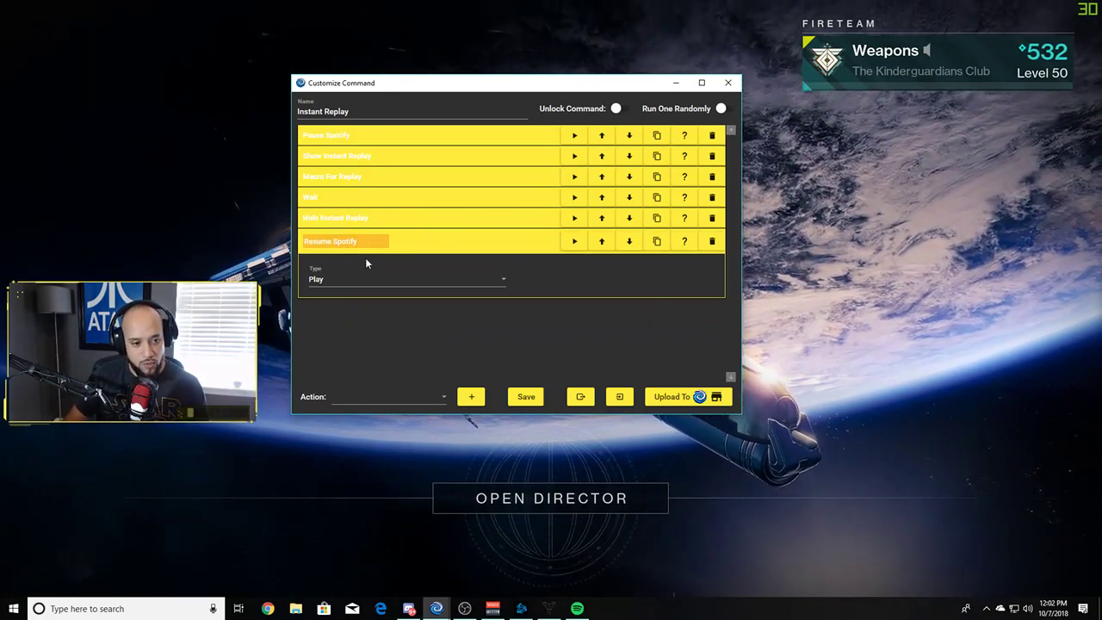
left_click(478, 245)
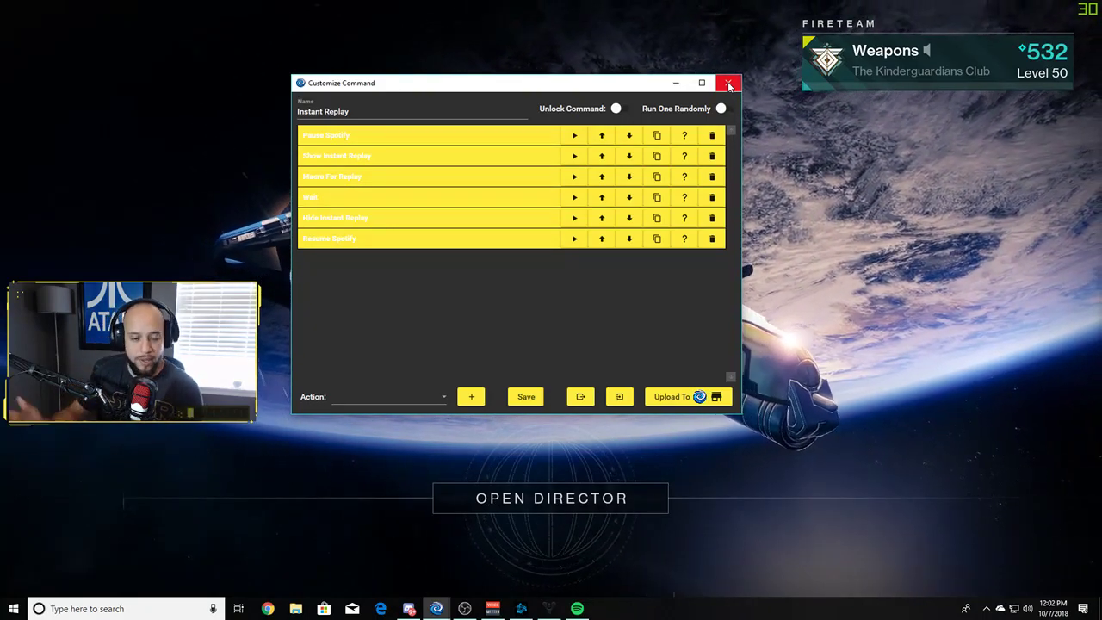
- Close the Customize Command window and open the Director in the game
left_click(729, 83)
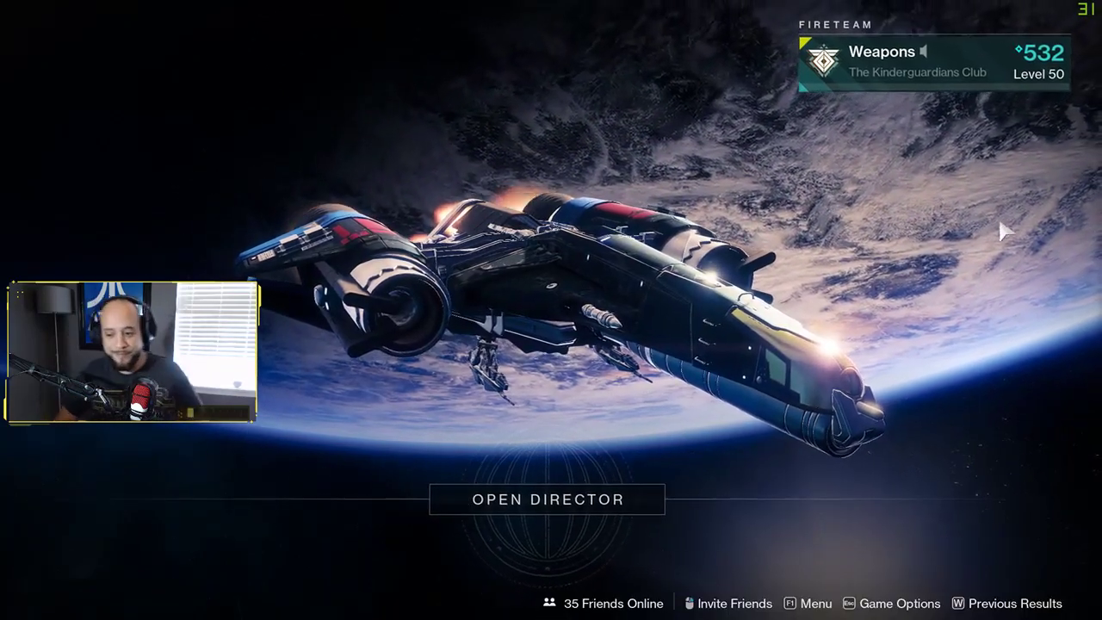
key("m")
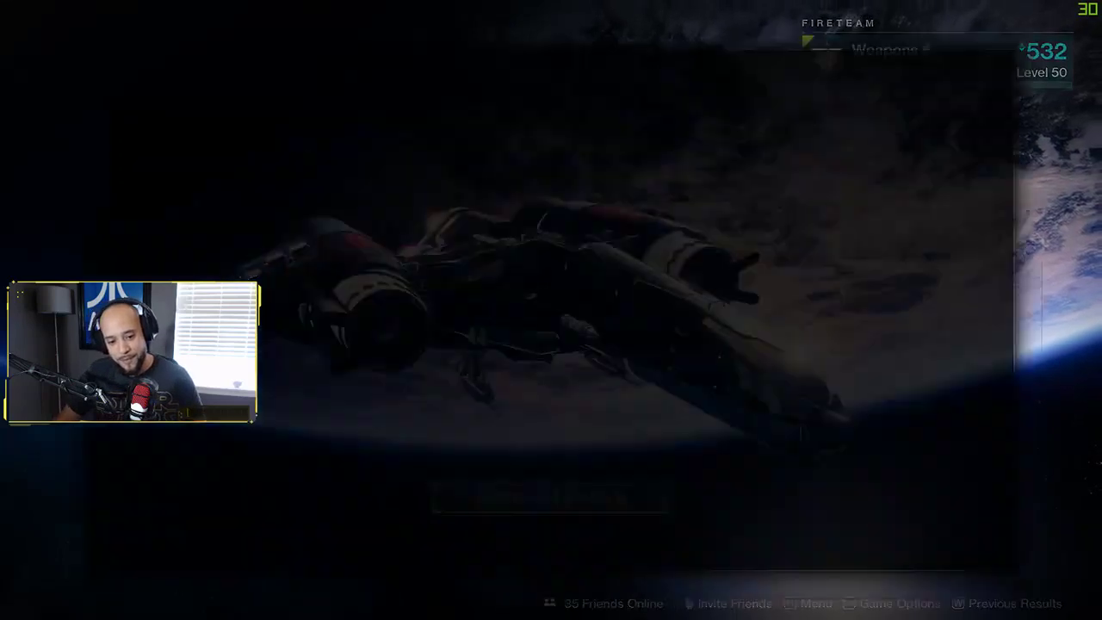